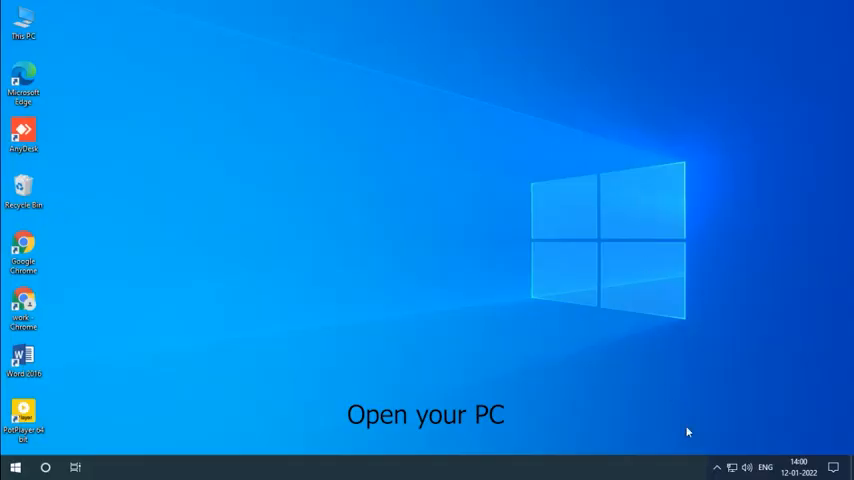
- Connect the PC to the FTTH-E662 Wi-Fi network and dismiss the network list
left_click(731, 467)
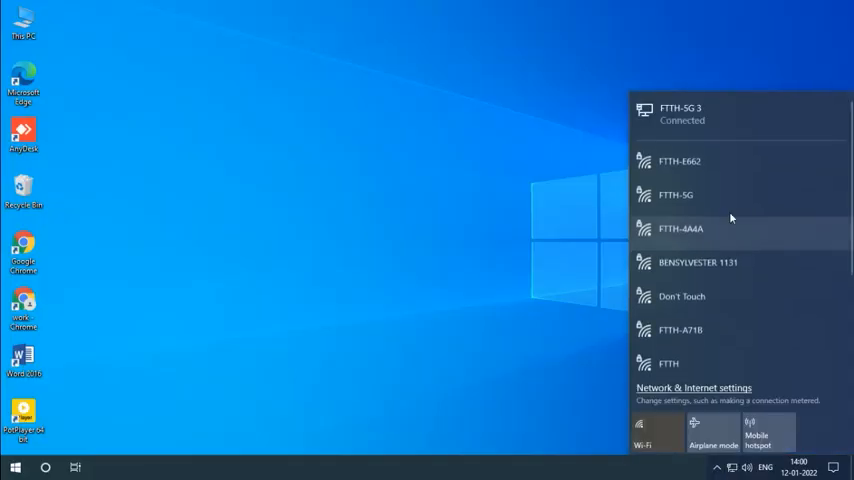
left_click(700, 160)
left_click(799, 223)
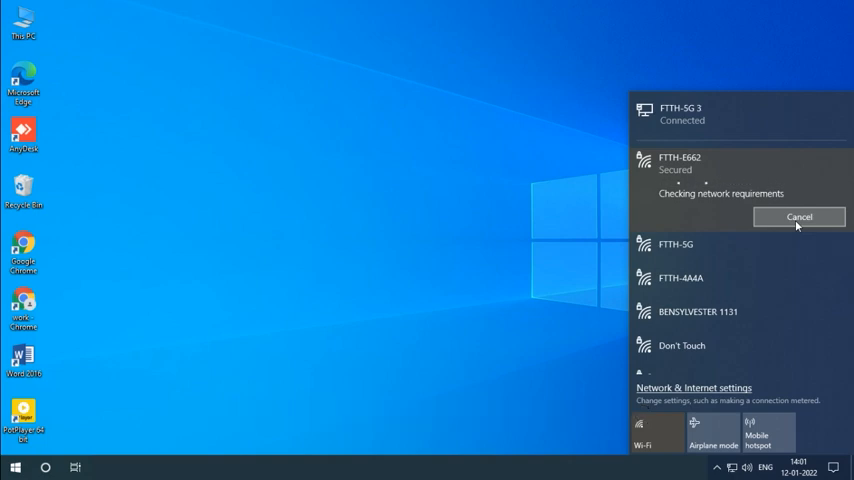
left_click(452, 268)
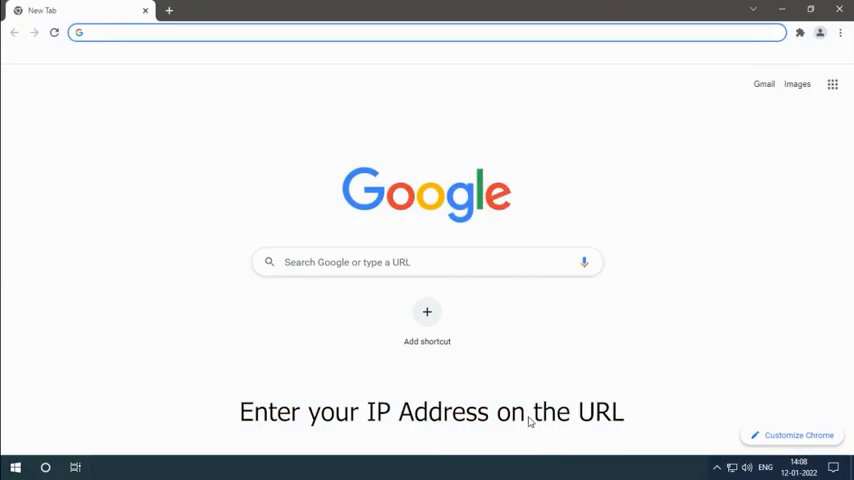
type("1")
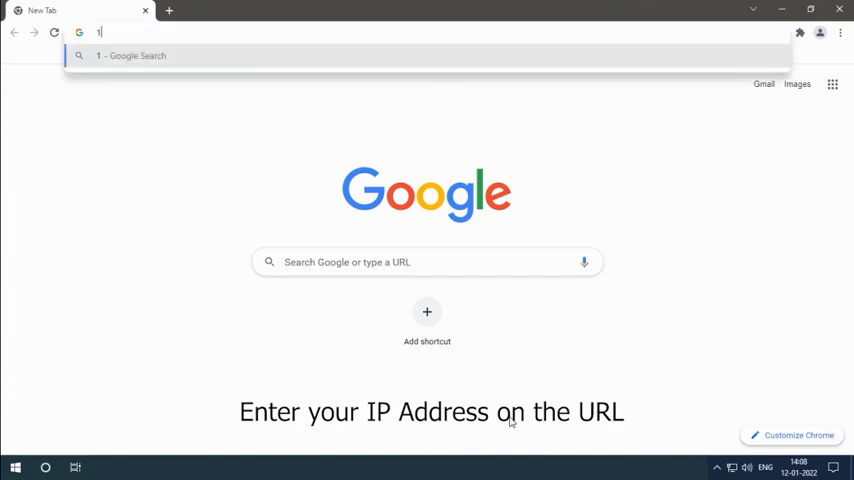
type("9")
type("2")
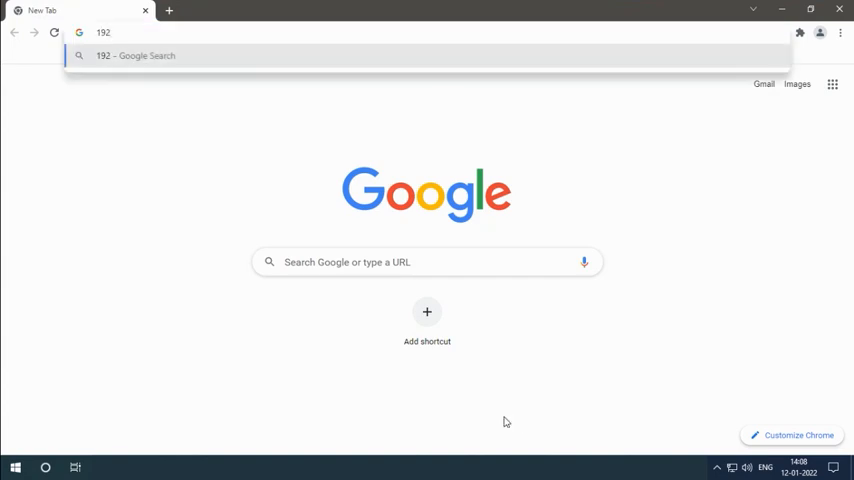
type(".16")
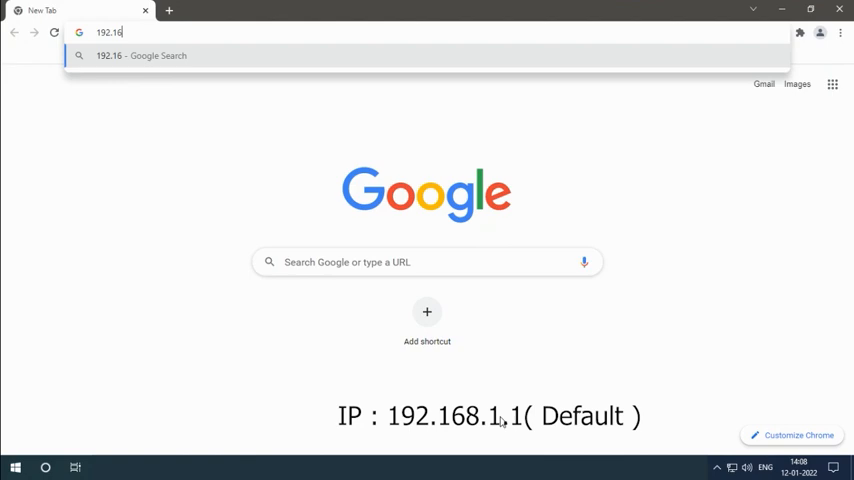
type("8.1.1")
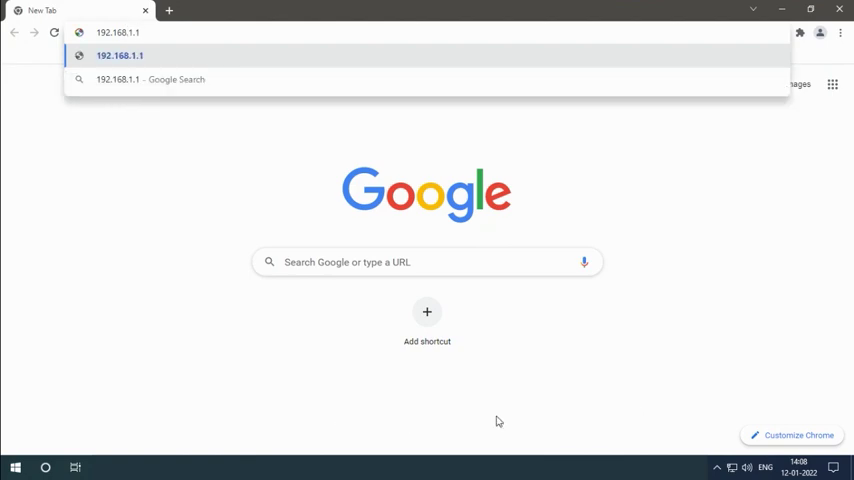
- Load the router's login page at 192.168.1.1 in Chrome
key("Return")
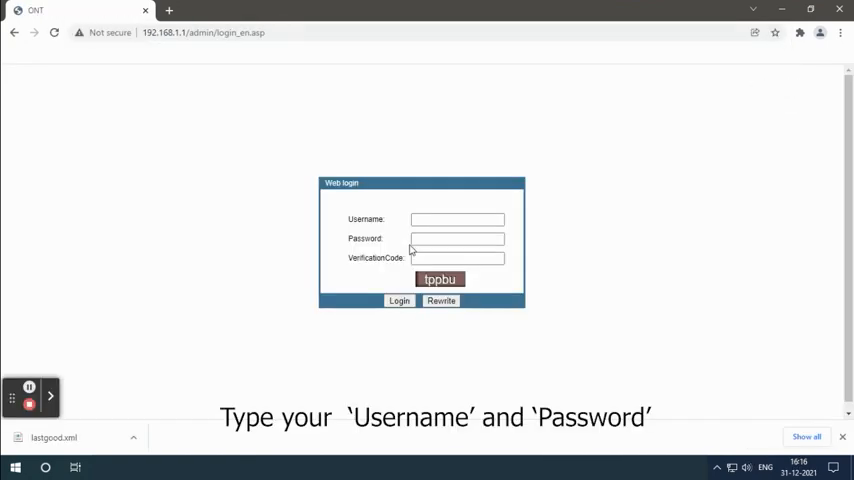
type("adm")
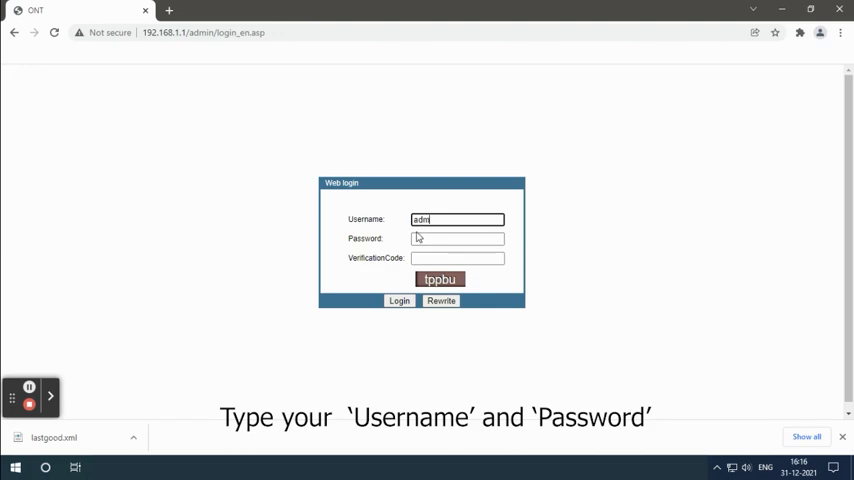
type("in")
- Log in as admin with the password and the displayed verification code
key("Tab")
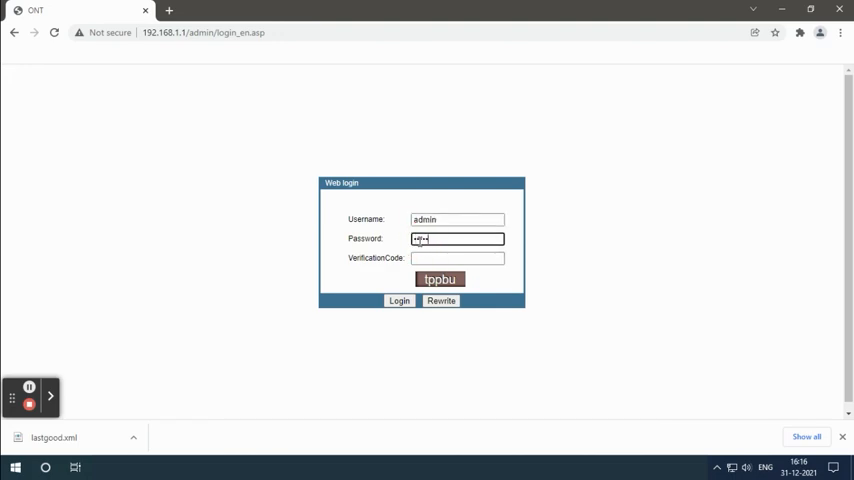
left_click(429, 259)
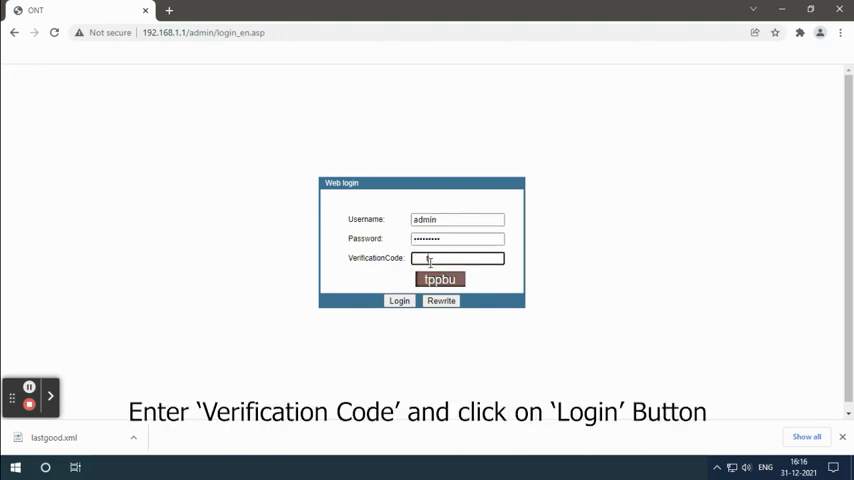
left_click(399, 300)
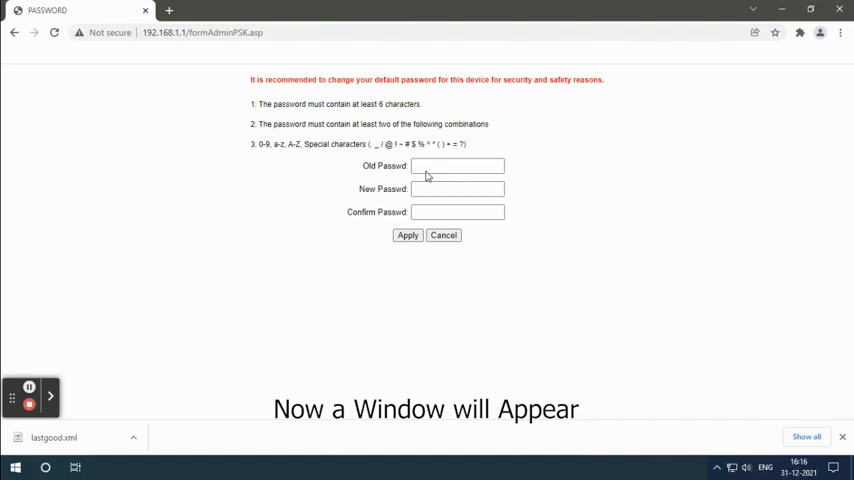
- Replace the default admin password with a new one and apply the change
left_click(457, 166)
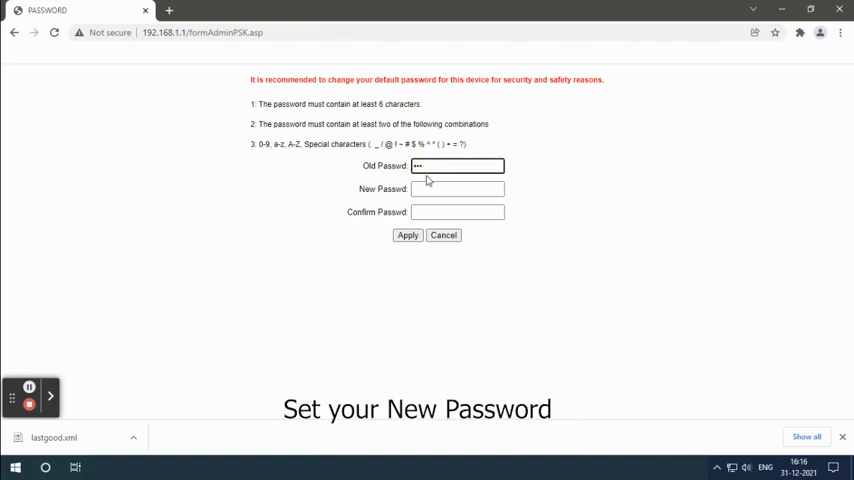
left_click(457, 189)
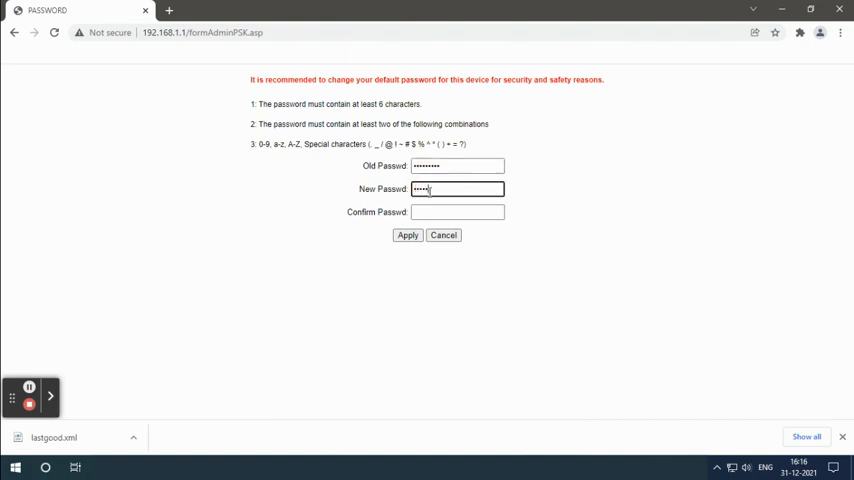
left_click(457, 212)
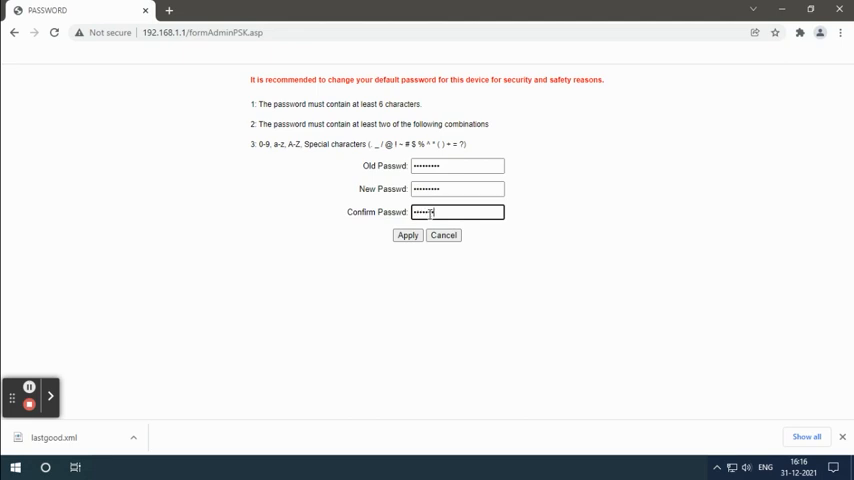
left_click(407, 235)
- Log back in as admin with the new password and the corrected verification code
left_click(457, 219)
type("admin")
left_click(457, 238)
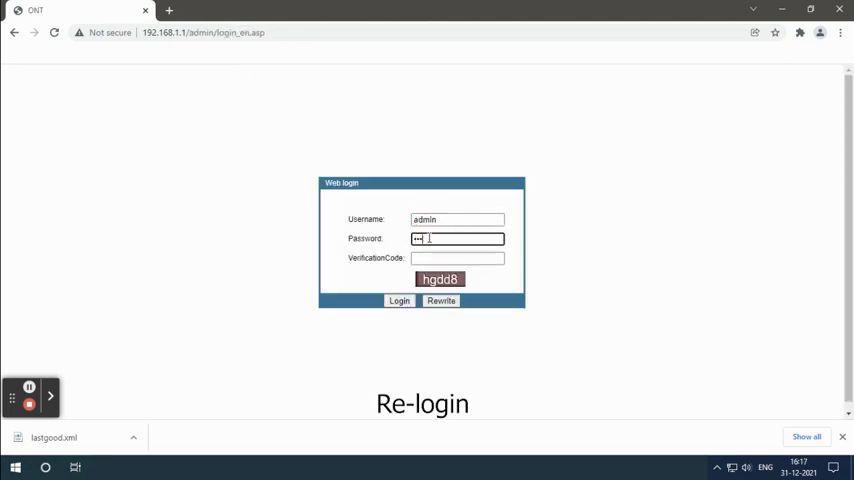
left_click(457, 258)
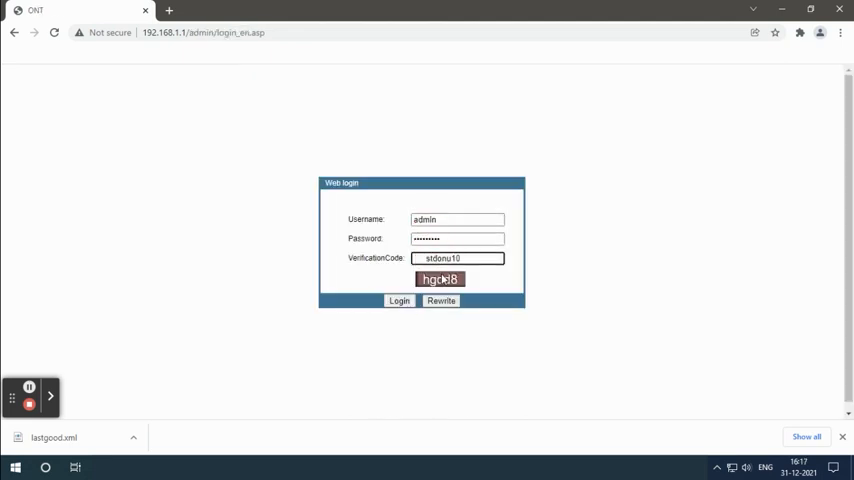
triple_click(457, 258)
left_click(399, 301)
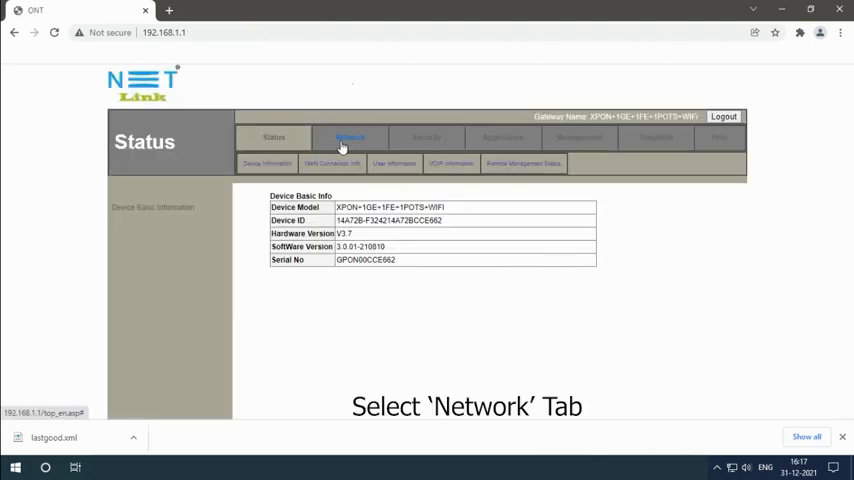
- Delete the existing TR069 WAN connection from the Network > Internet page
left_click(342, 140)
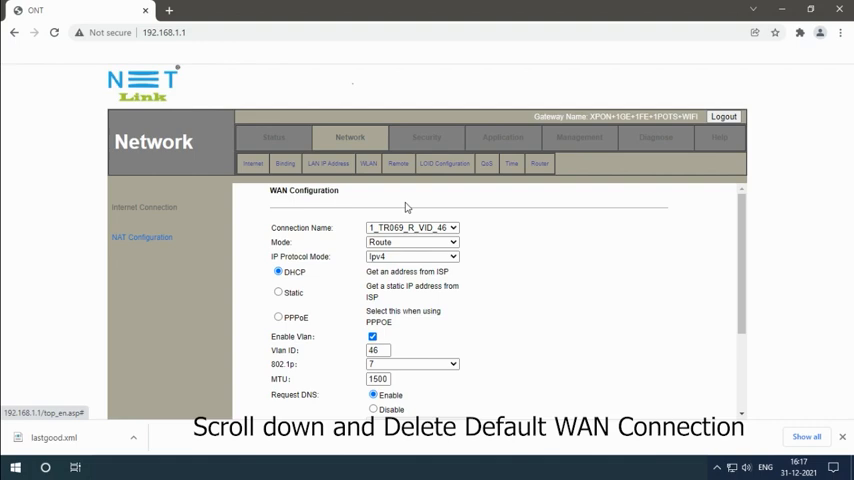
scroll(410, 233, "down", 2)
scroll(410, 233, "down", 2)
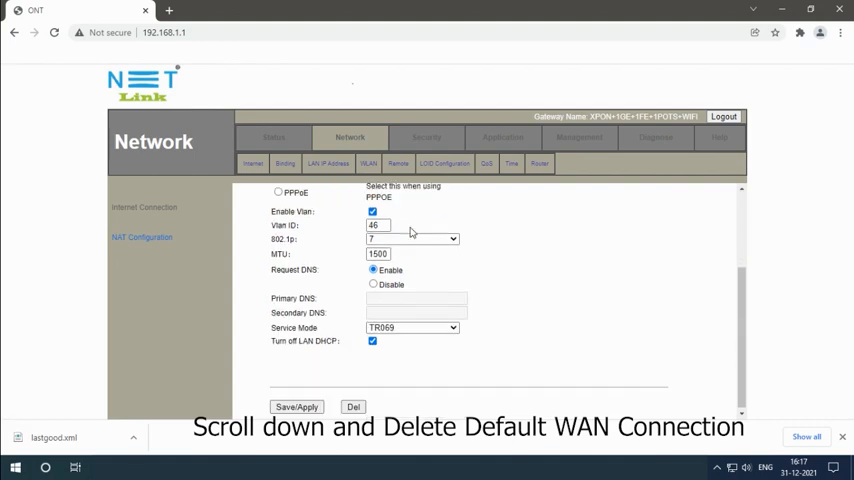
left_click(353, 405)
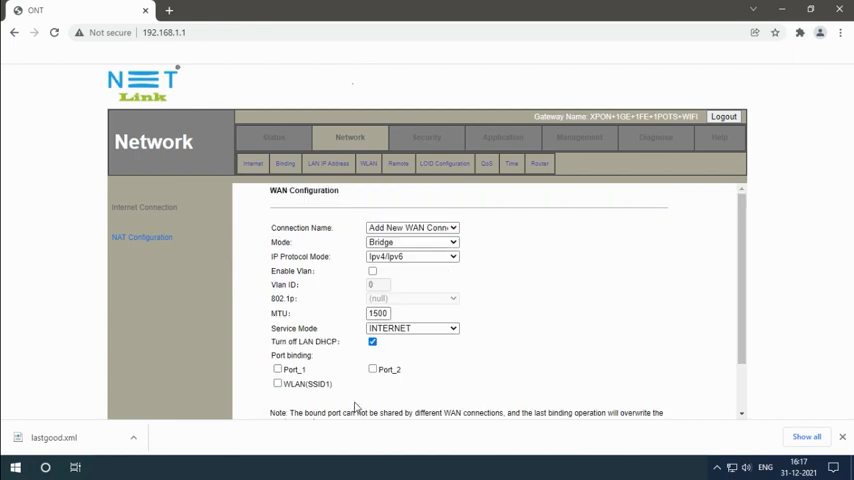
- Create a new WAN connection in Route mode with PPPoE and IP protocol IPv4 only
left_click(412, 228)
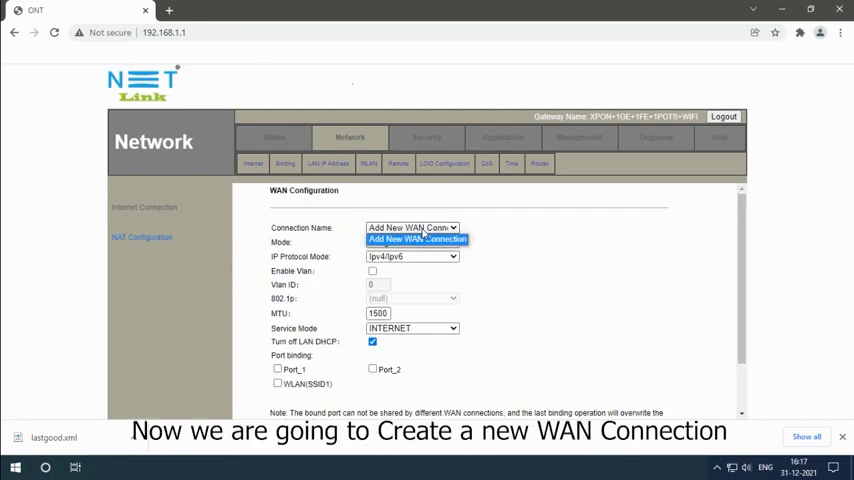
left_click(417, 239)
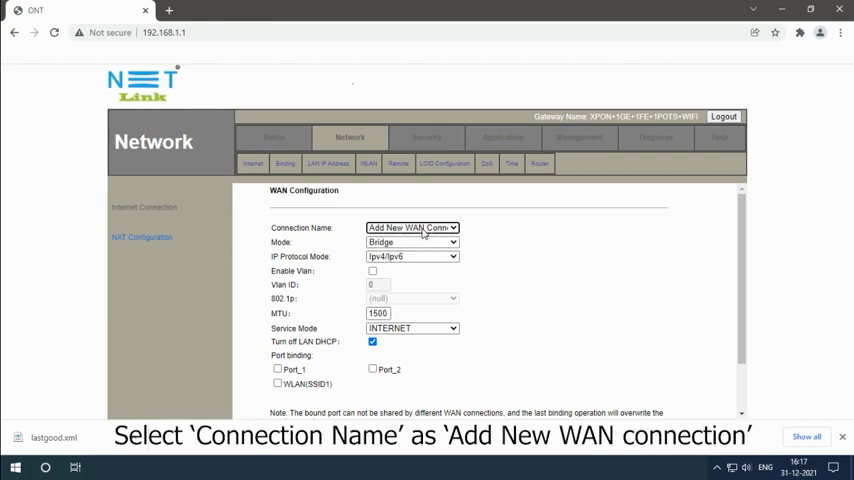
left_click(412, 242)
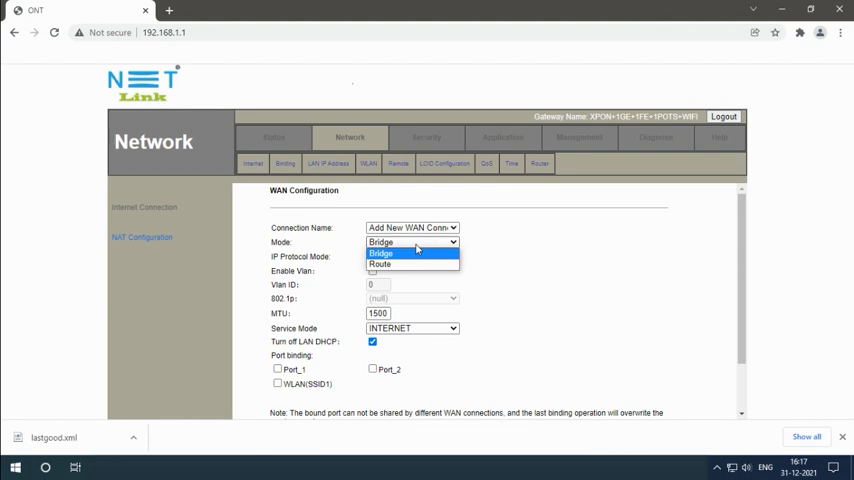
left_click(381, 264)
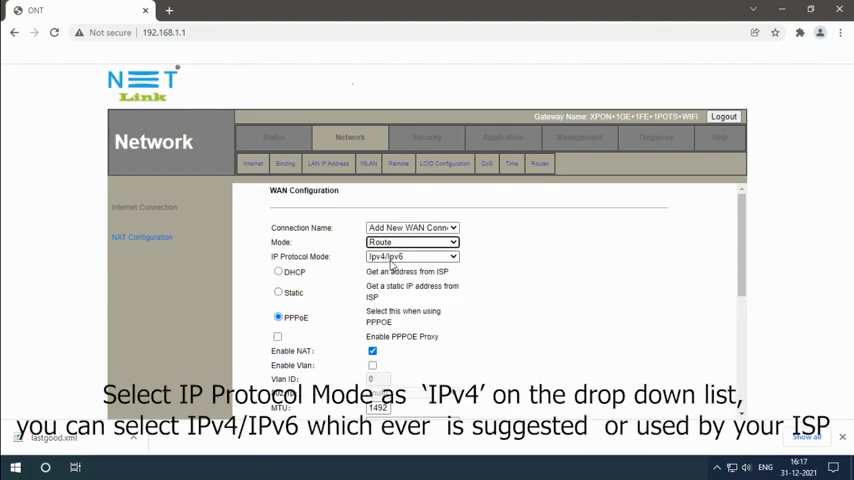
left_click(411, 256)
left_click(390, 287)
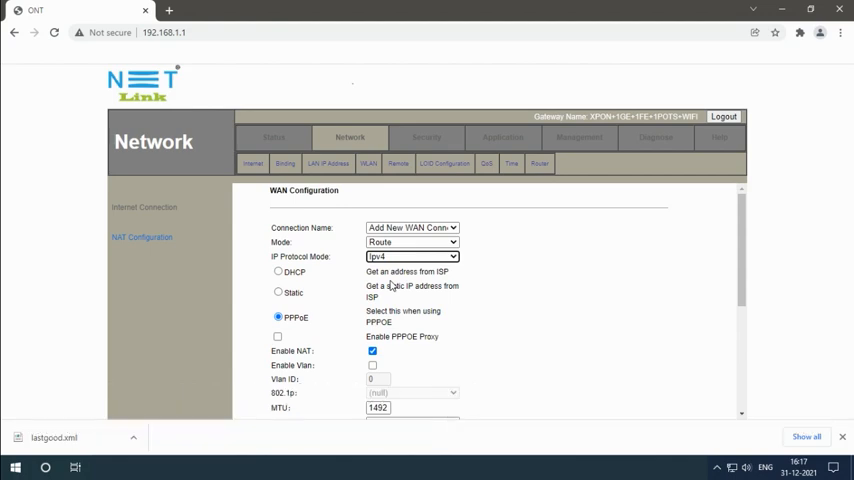
scroll(350, 290, "down", 1)
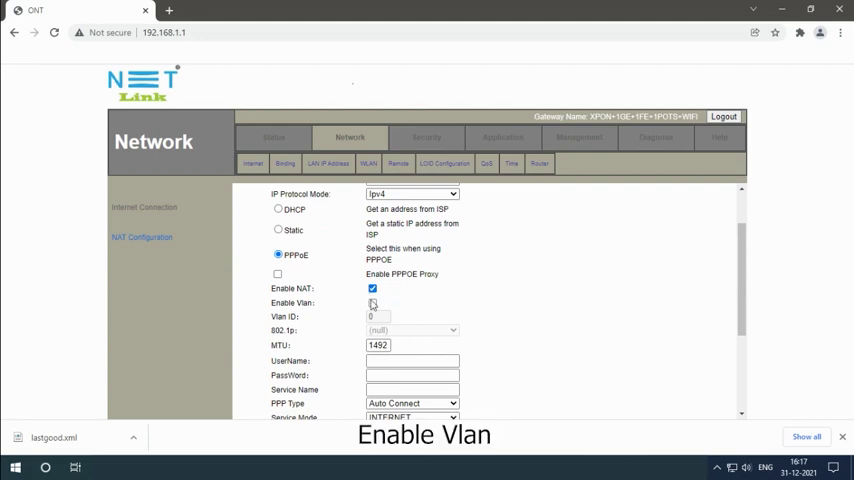
- Enable VLAN tagging with VLAN ID 500 on the new connection
left_click(372, 303)
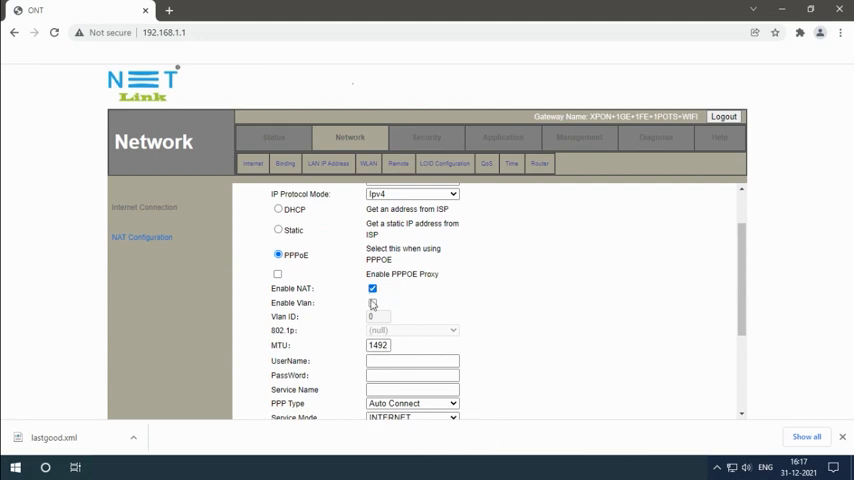
type("500")
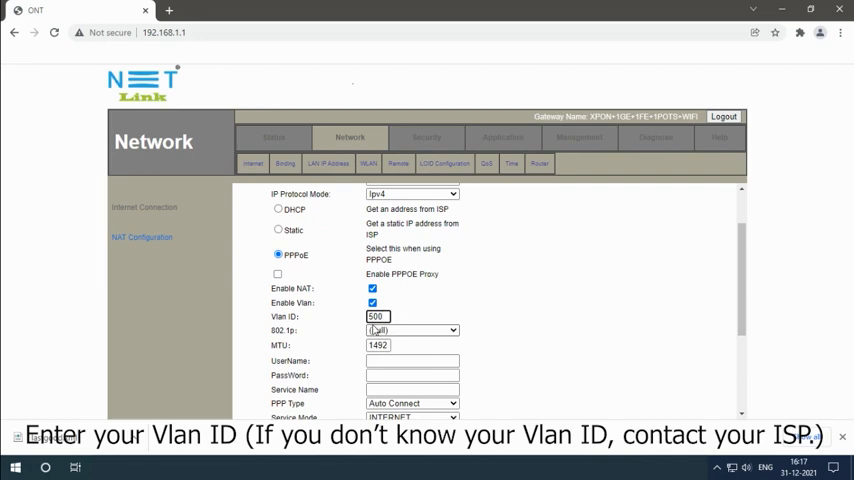
scroll(412, 260, "down", 2)
scroll(412, 240, "down", 2)
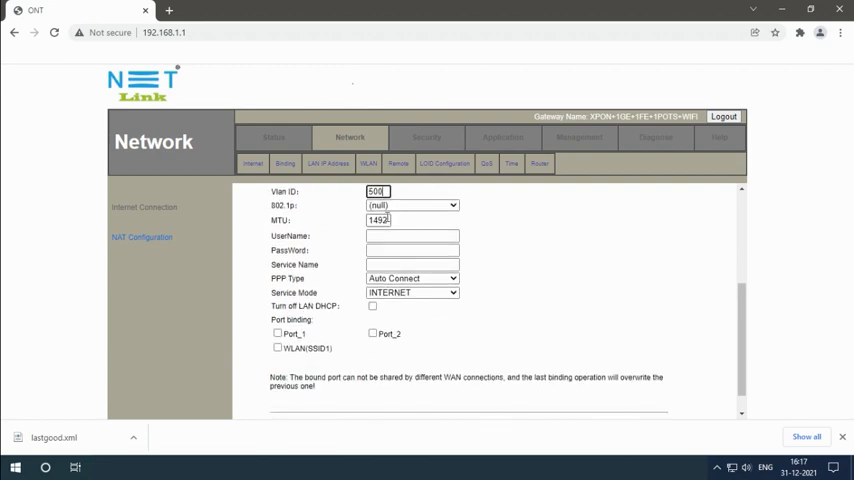
left_click(412, 236)
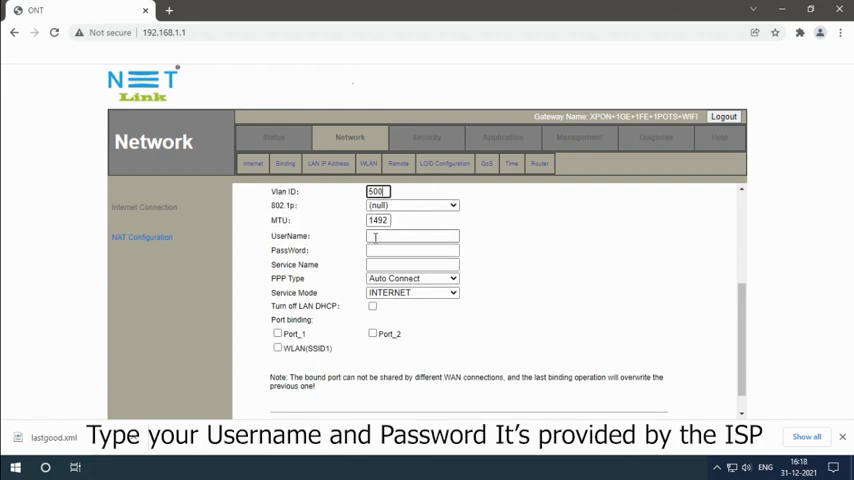
type("net")
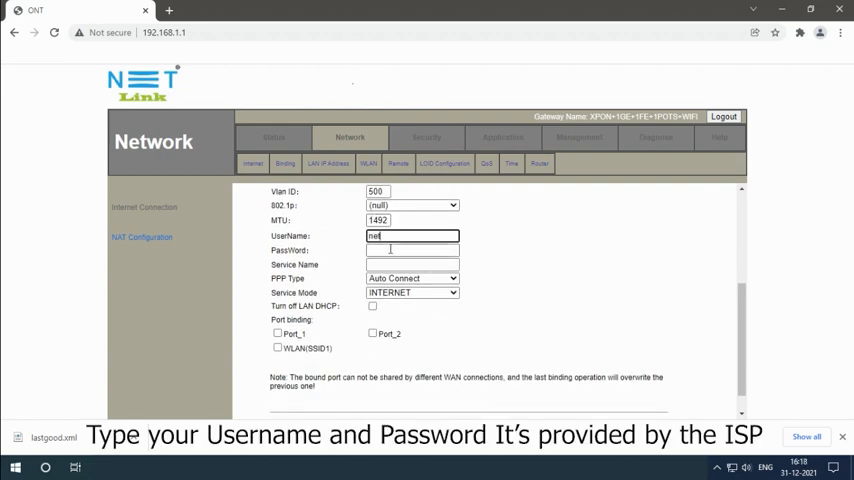
type("link1")
- Enter ISP username netlink1 and password, keeping service mode INTERNET
left_click(391, 250)
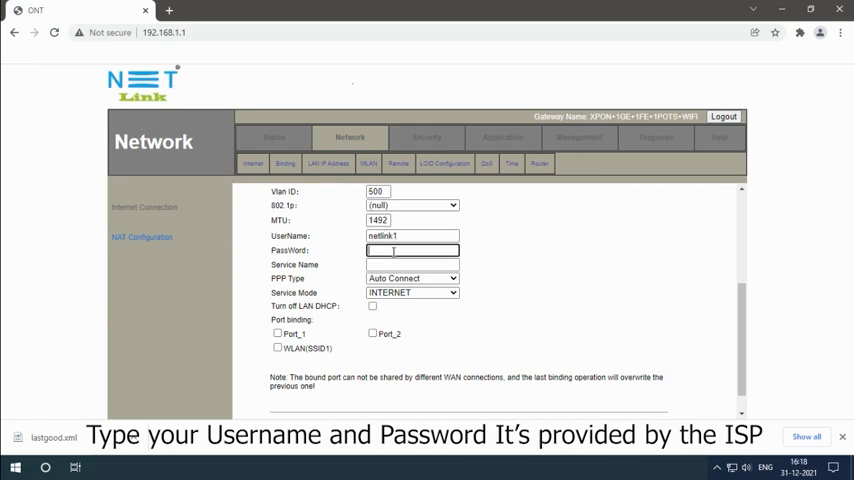
type("****")
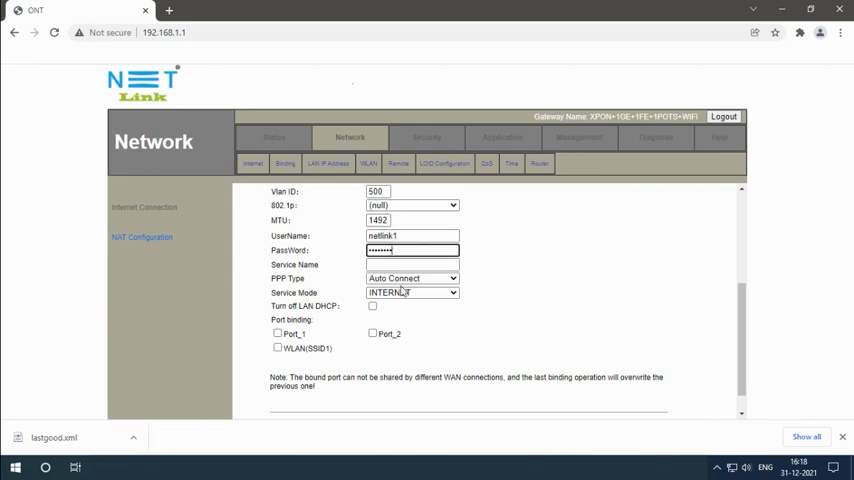
scroll(408, 292, "down", 1)
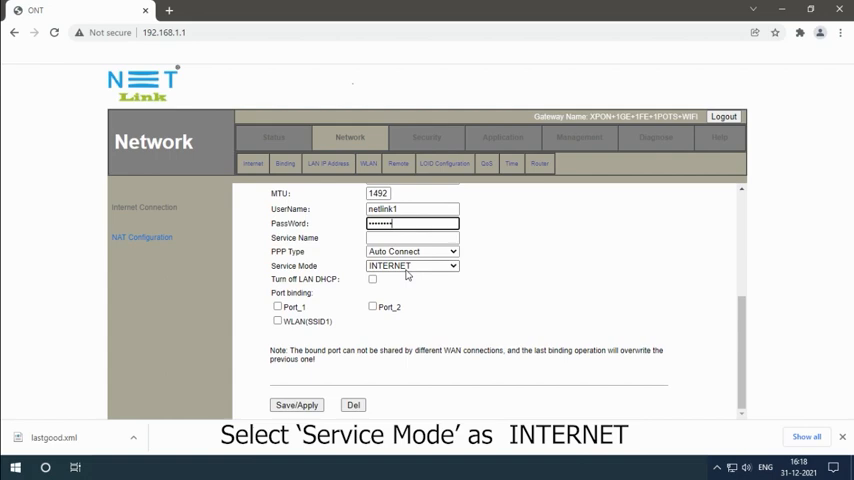
left_click(410, 266)
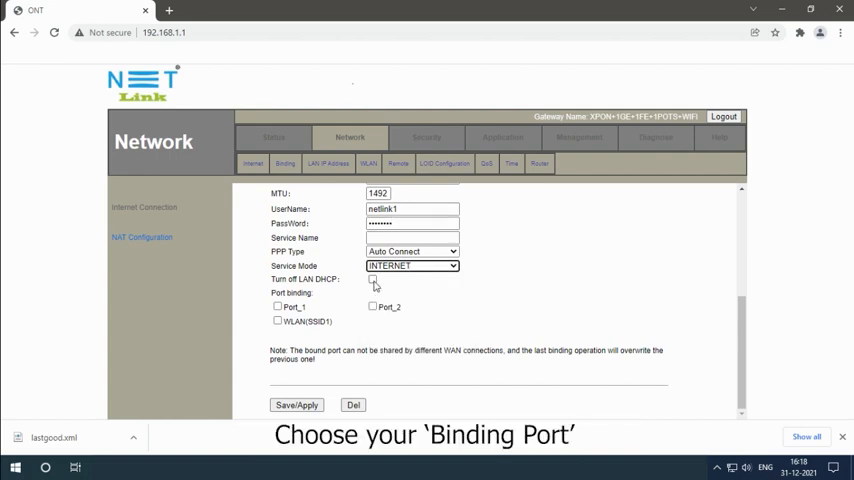
- Bind Port_1, Port_2 and WLAN(SSID1) to the connection and save it
left_click(277, 306)
left_click(372, 306)
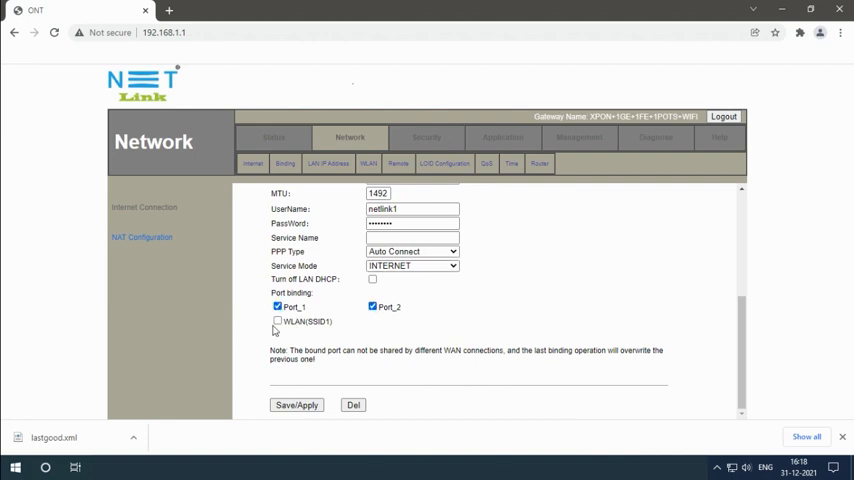
left_click(277, 321)
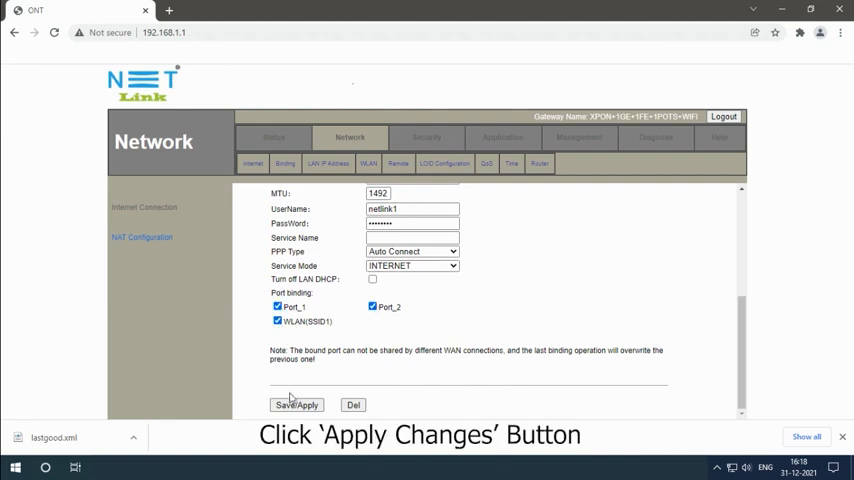
left_click(296, 405)
left_click(274, 137)
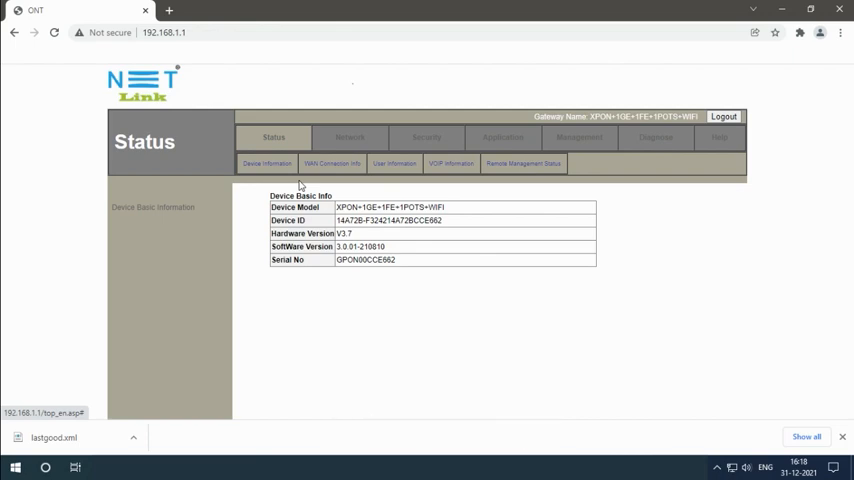
- View the WAN Connection Info showing the PPPoE connection up with IP 10.30.0.194
left_click(332, 164)
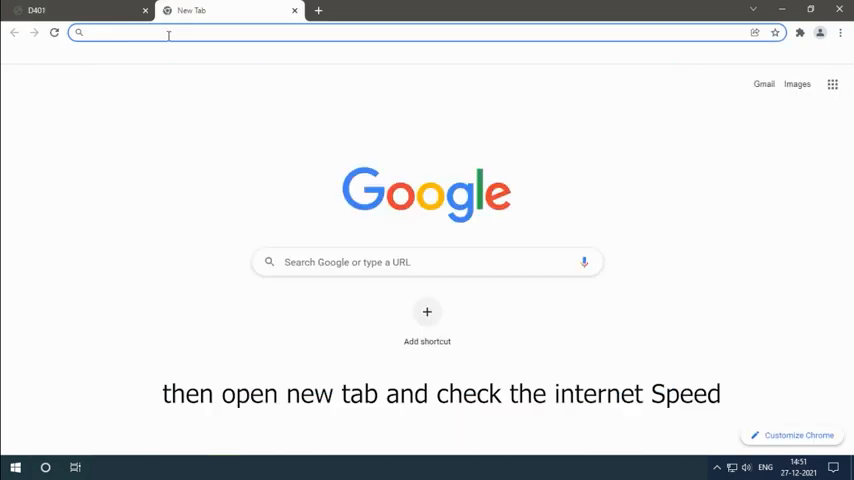
type("speed test")
- Search for 'speed test' and start Google's internet speed test
key("Return")
left_click(450, 328)
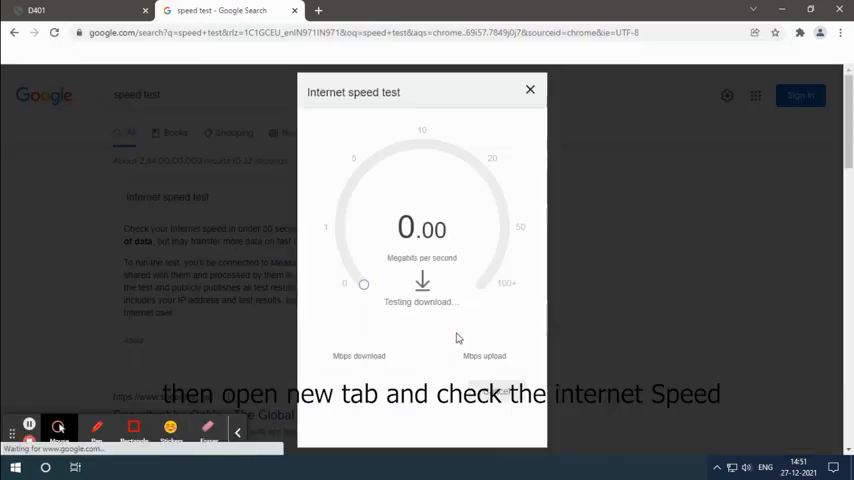